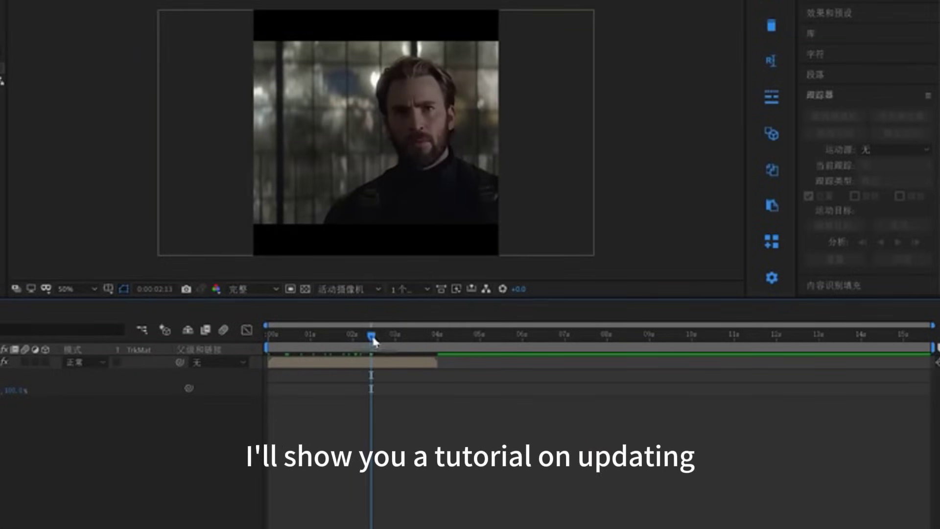
- Preview the clip, then scale the head footage layer to 135.6%
drag(373, 340, 254, 368)
key(space)
key(space)
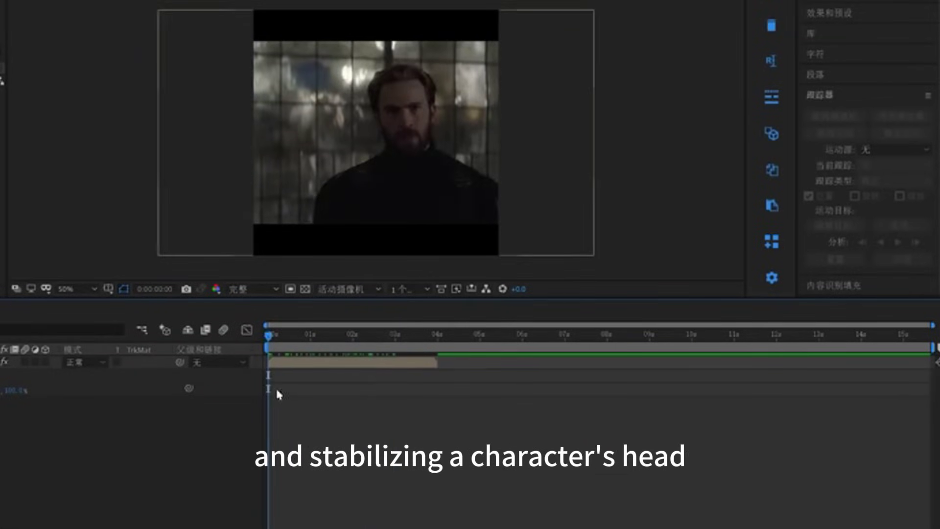
click(340, 361)
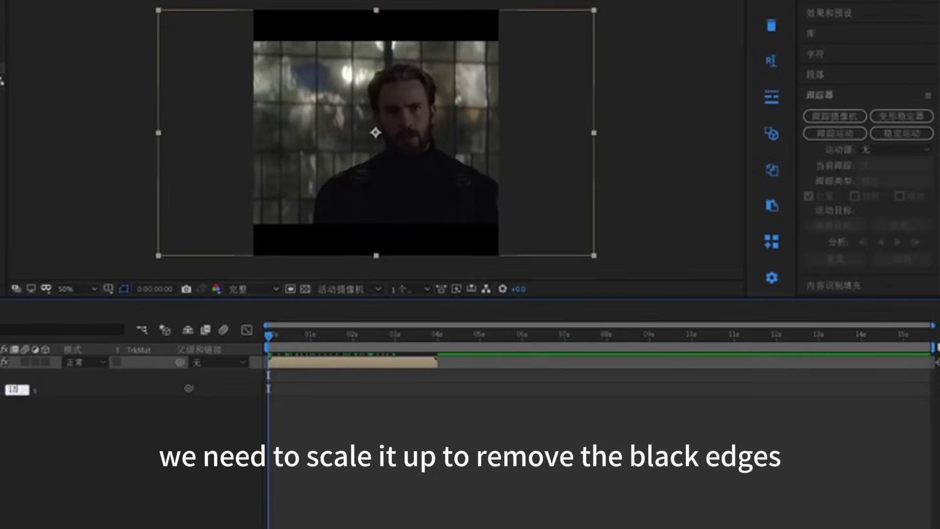
text(150)
key(Return)
click(22, 389)
text(135.6)
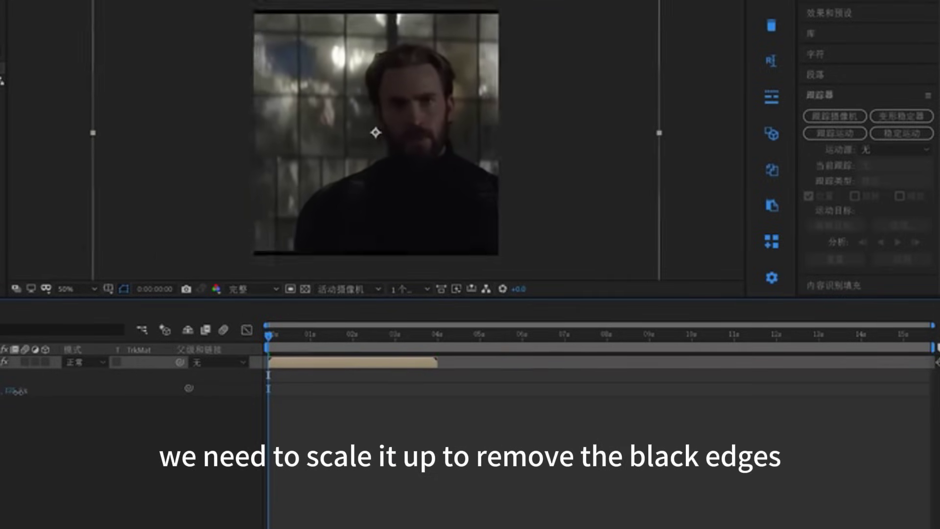
key(Return)
- Move the footage slightly left and up, nudge it right, and reselect the layer
drag(403, 136, 359, 130)
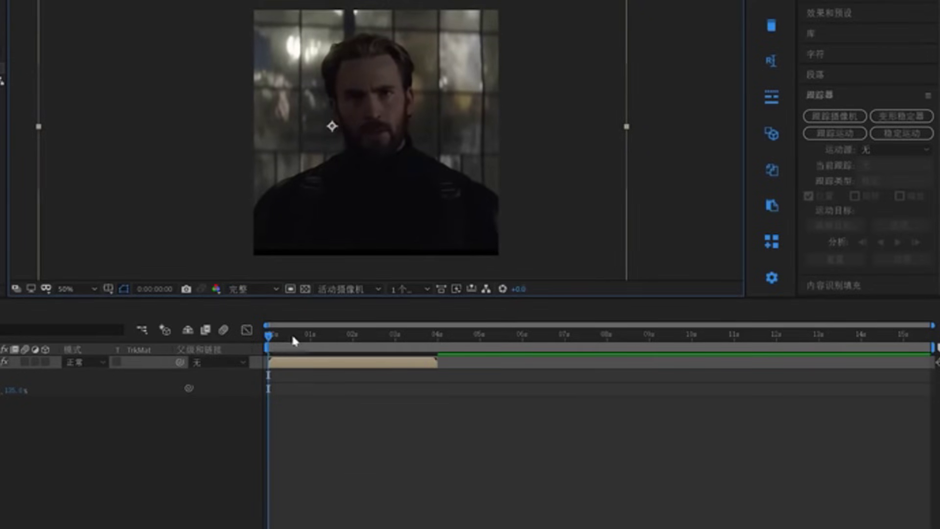
drag(422, 156, 426, 156)
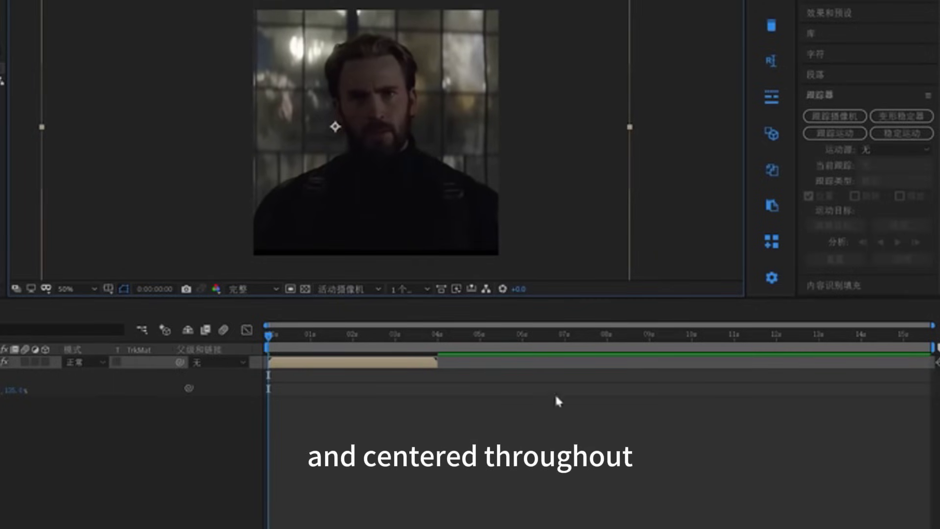
click(420, 373)
click(404, 361)
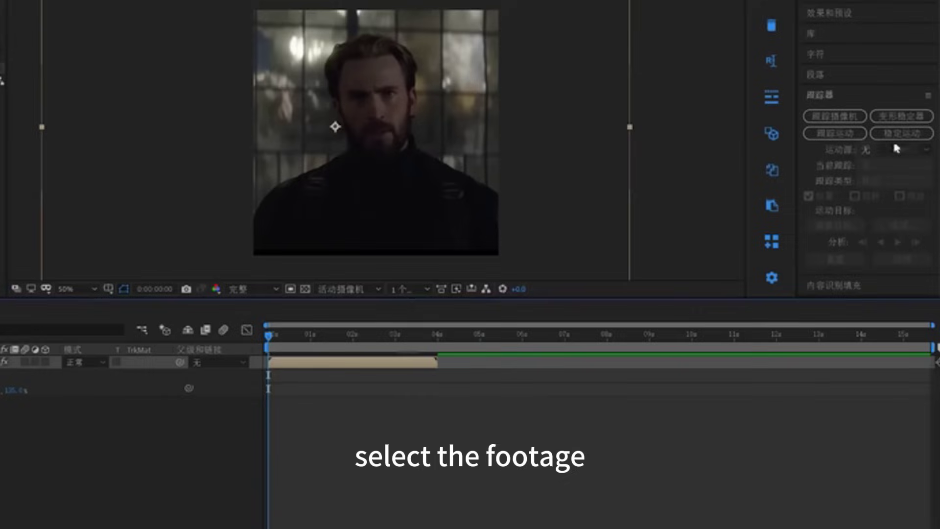
scroll(831, 125, up, 1)
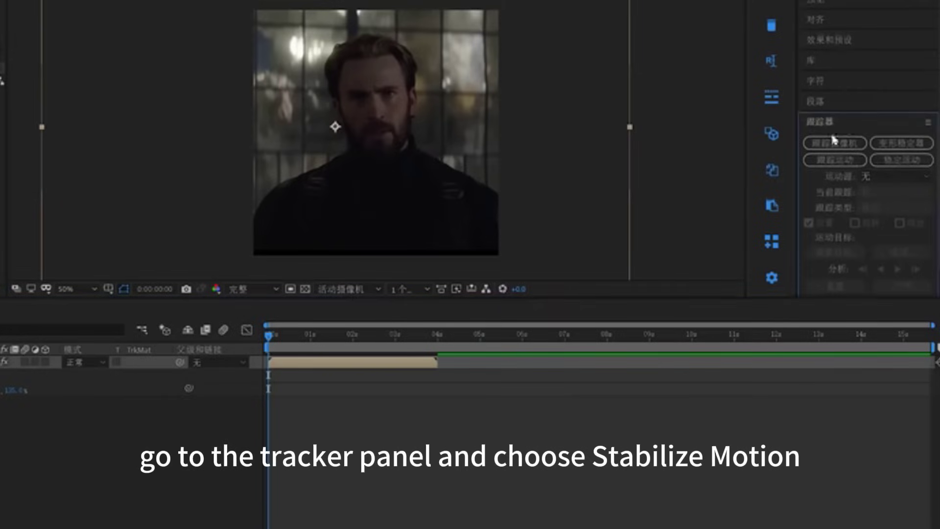
- Start Stabilize Motion and center Track Point 1 over the man's eye
click(905, 161)
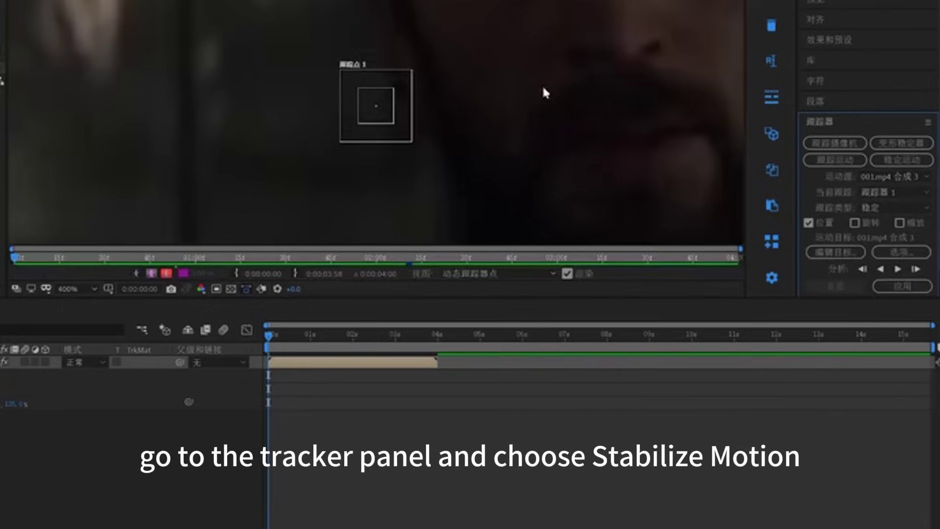
scroll(445, 84, up, 2)
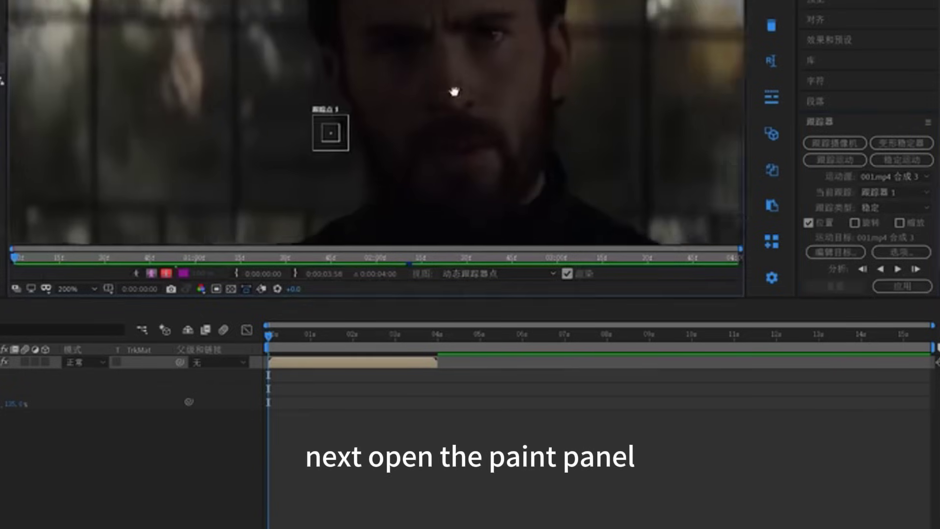
scroll(443, 113, up, 1)
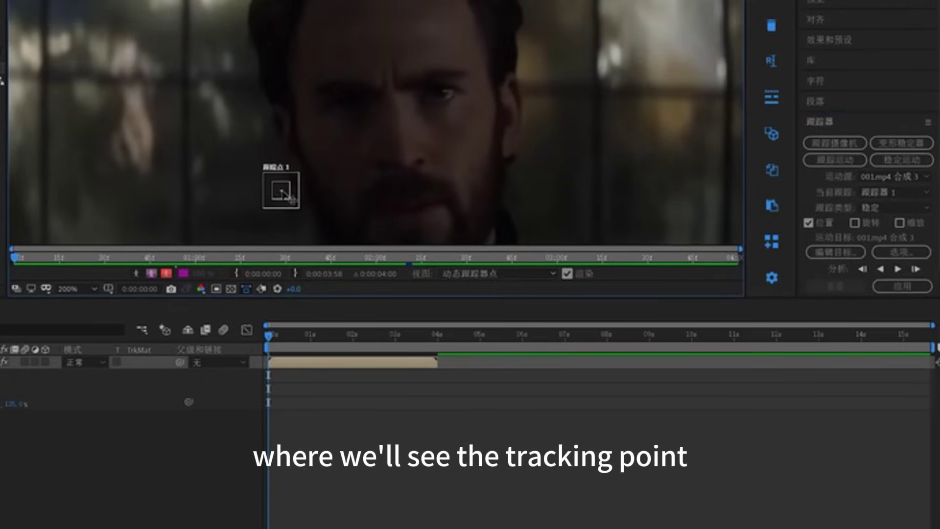
drag(283, 193, 440, 102)
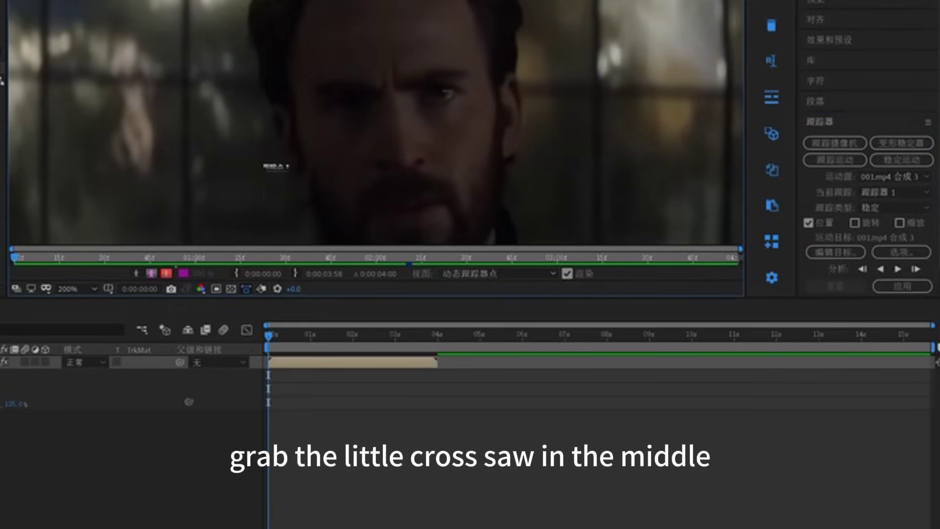
scroll(480, 100, up, 3)
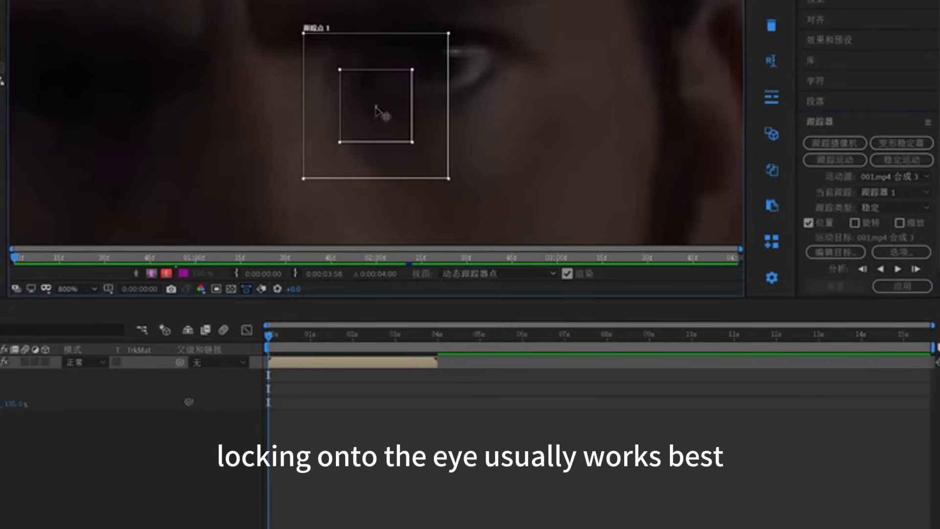
drag(376, 110, 453, 55)
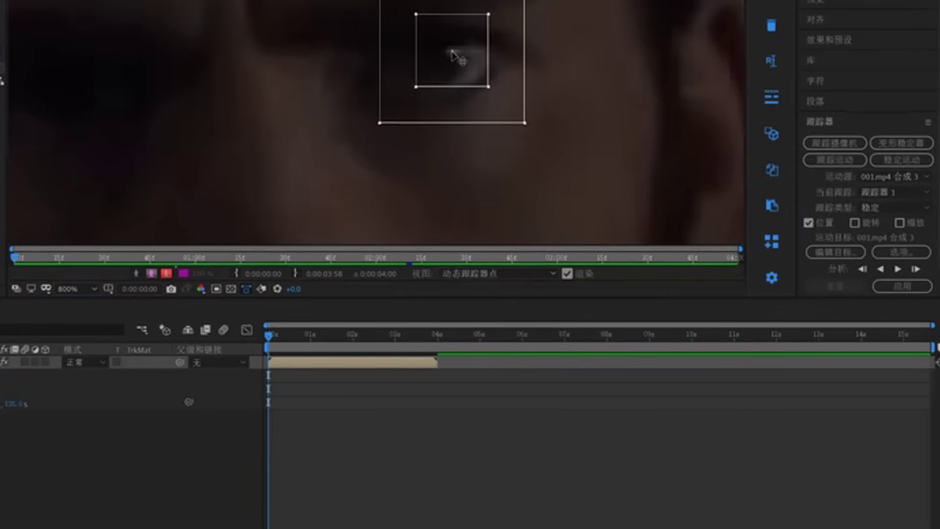
- Zoom the viewer out and enlarge the search and feature boxes around the eyeball
key(comma)
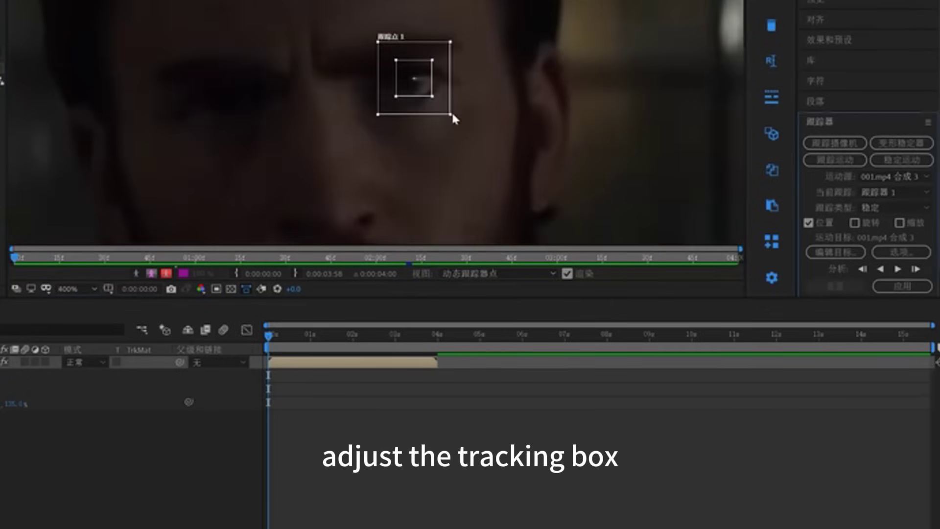
drag(451, 115, 476, 136)
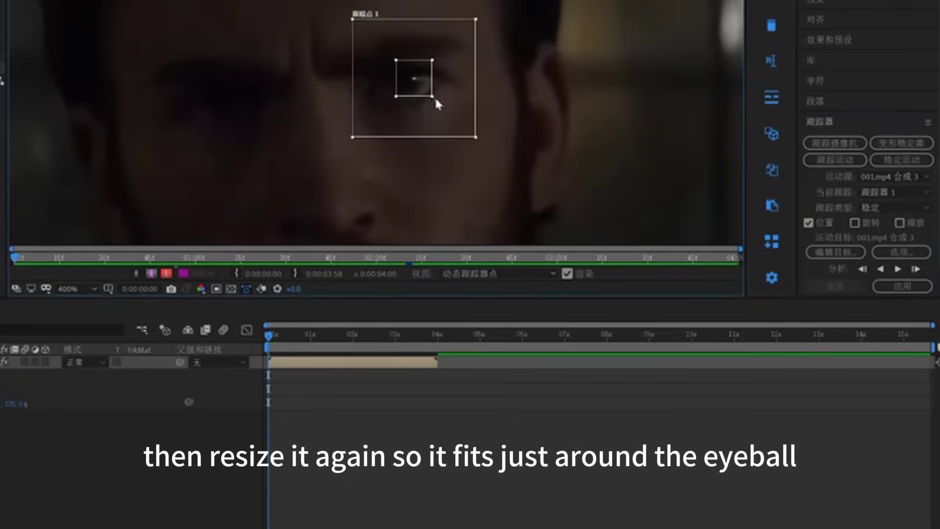
mouse_move(433, 96)
mouse_down()
mouse_move(445, 107)
mouse_move(429, 87)
mouse_up()
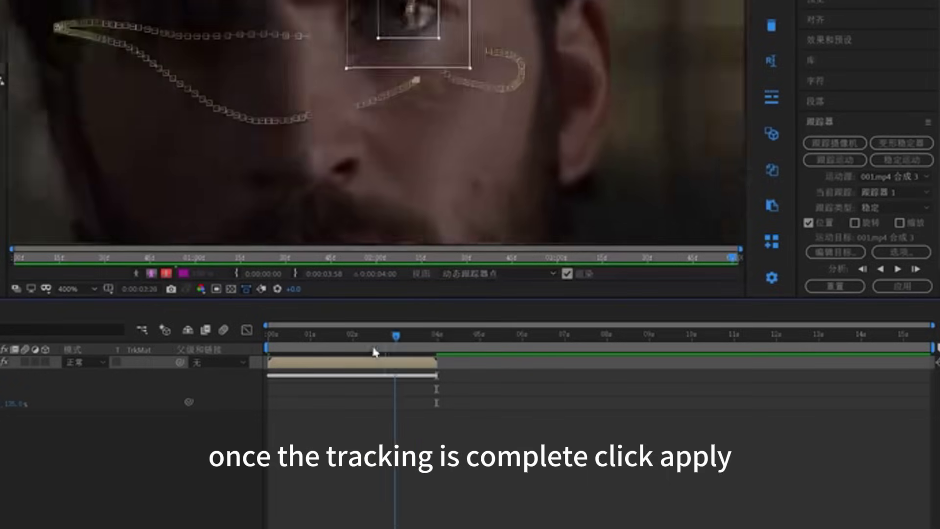
- Scrub back through the tracked clip and apply the stabilization on X and Y
drag(374, 352, 343, 357)
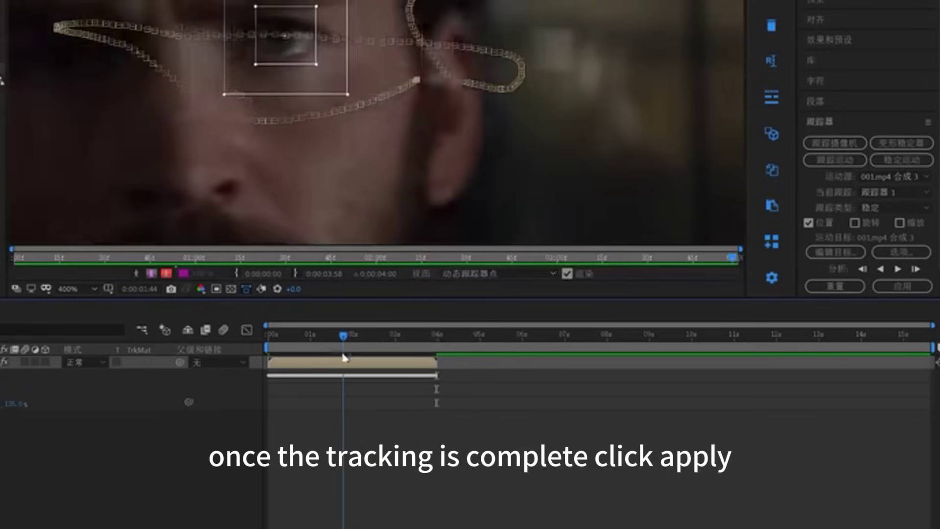
click(903, 287)
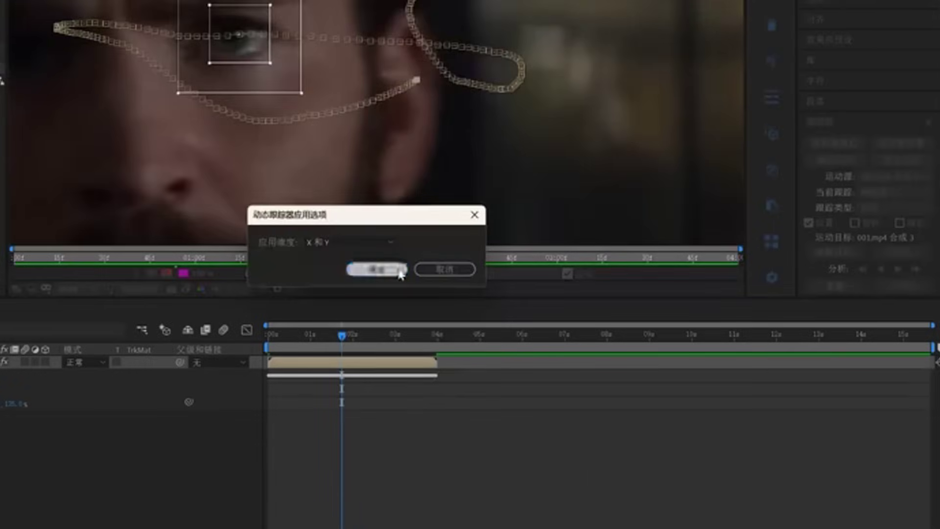
click(387, 270)
- Play back the stabilized clip and stop on a frame showing black edges
drag(345, 337, 226, 357)
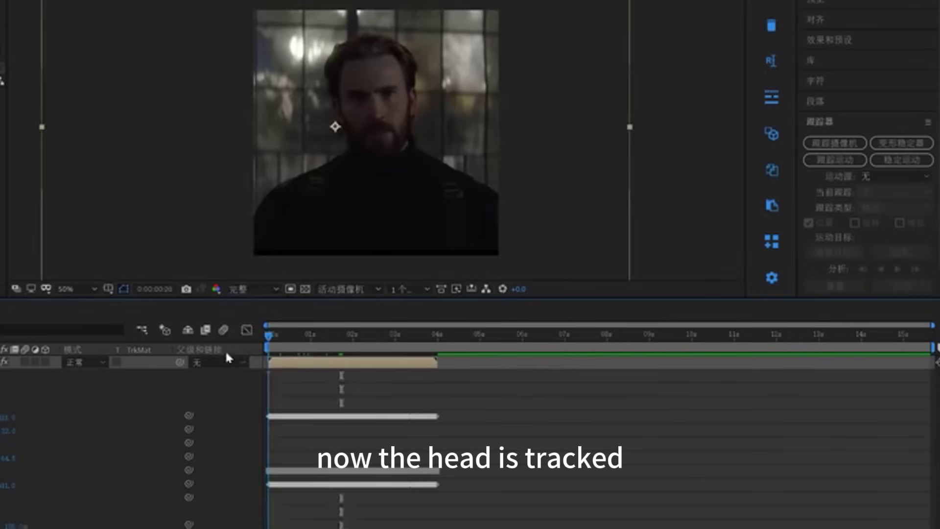
key(space)
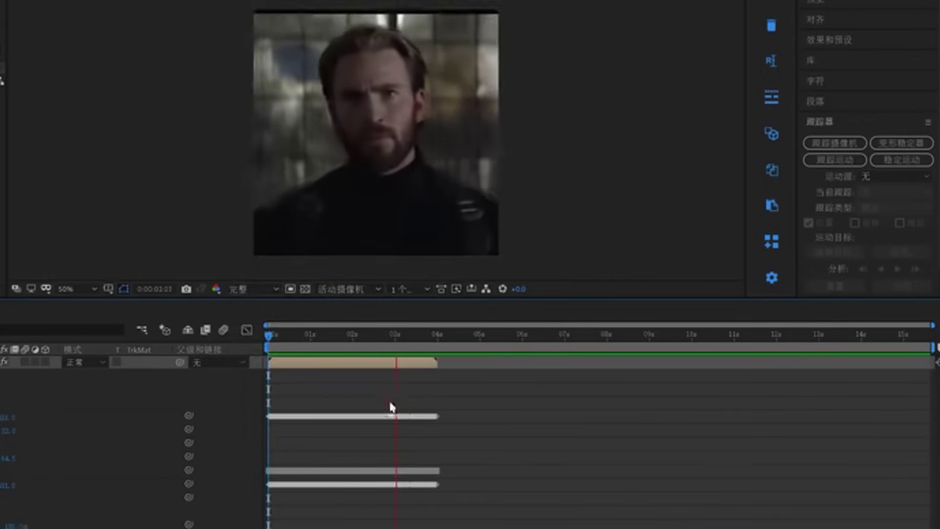
drag(422, 334, 381, 336)
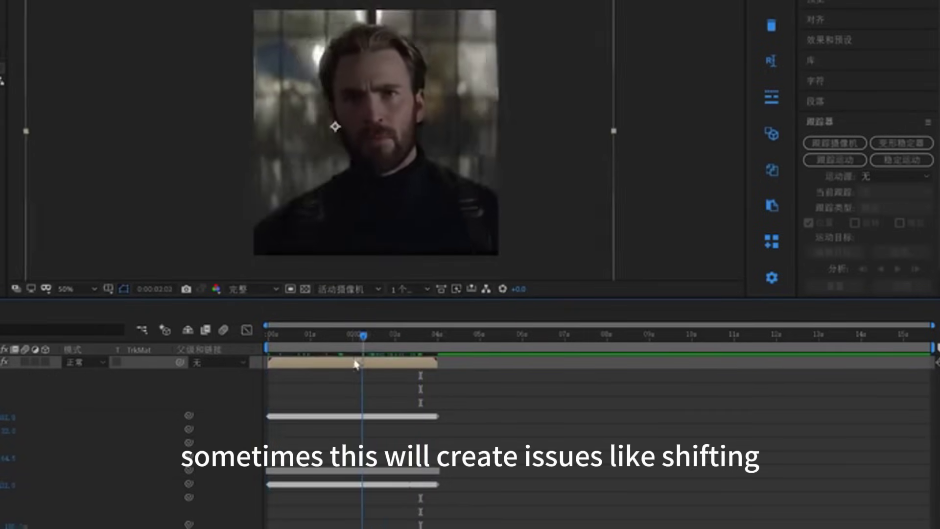
click(420, 334)
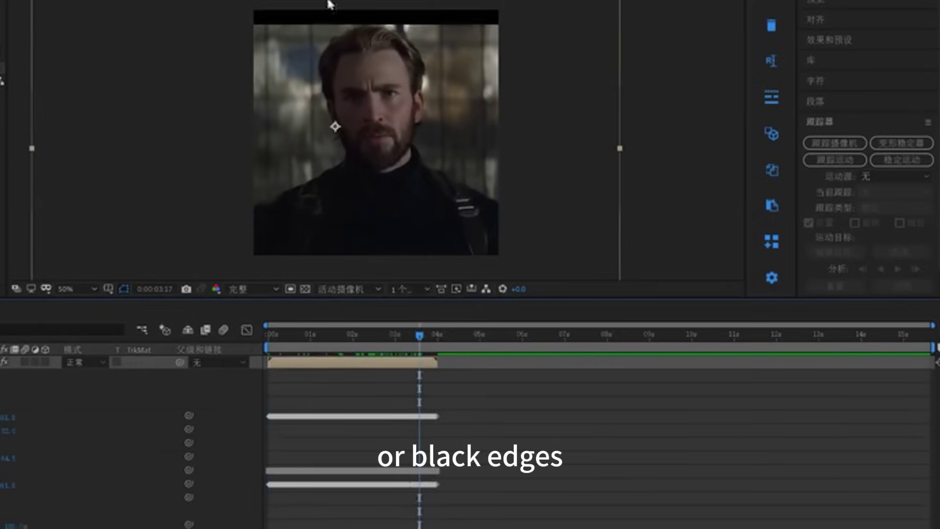
- Reselect the footage layer, collapse its keyframe rows and set Scale to 150%
click(598, 498)
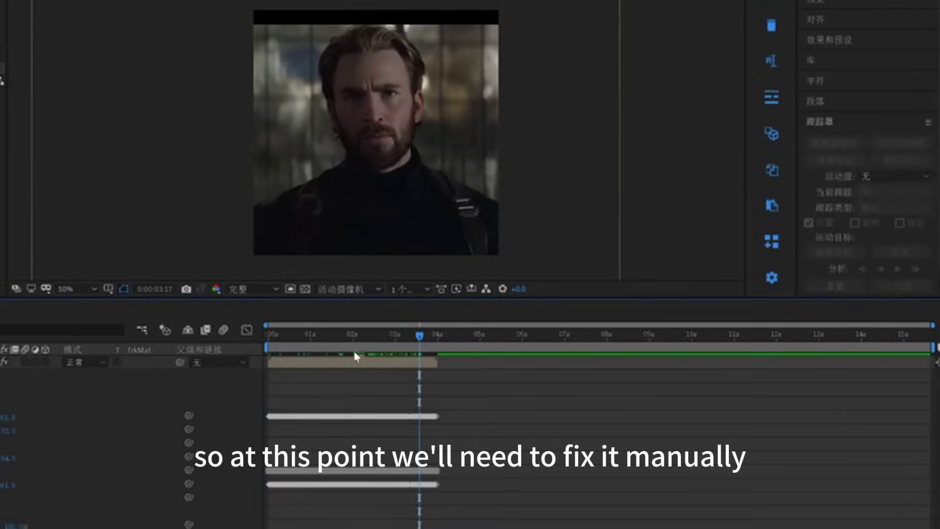
click(342, 367)
click(3, 375)
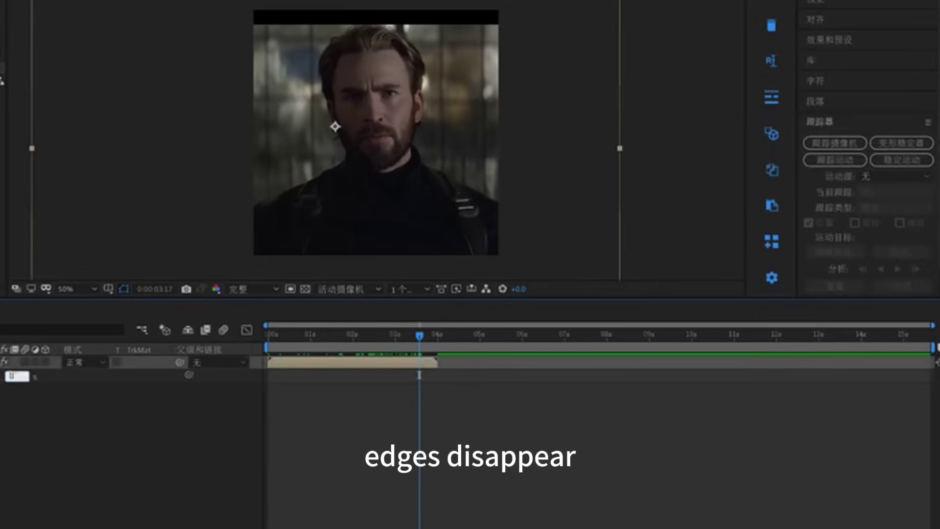
key(Return)
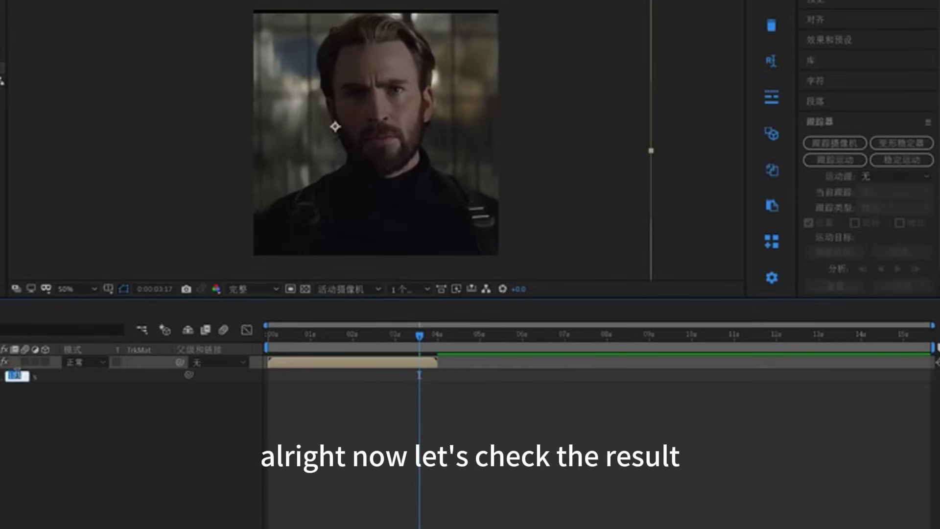